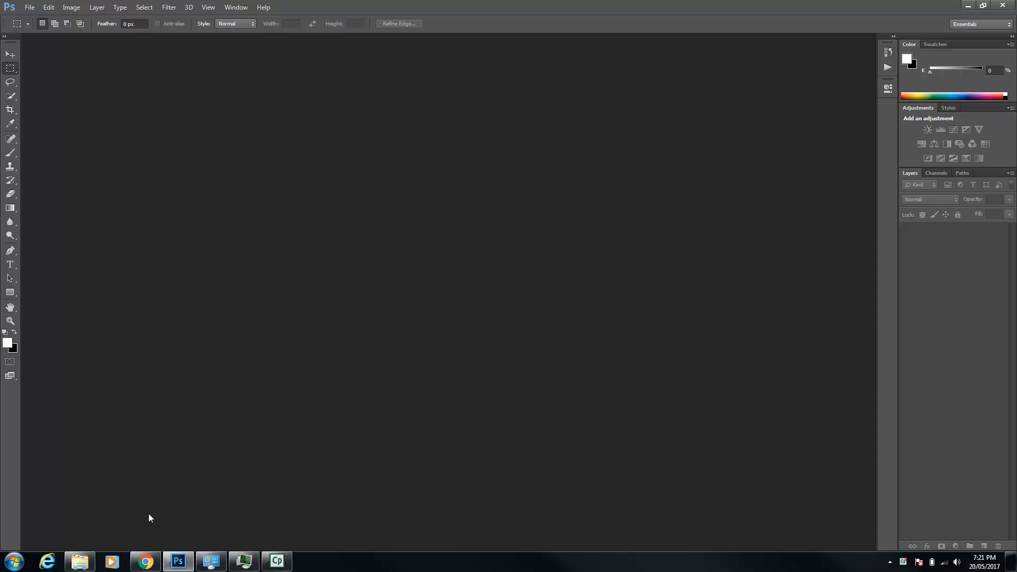
Switch to the images folder in Windows Explorer, delete the 01-cat-wants-to-tell-you-laptop_changed picture, and return to Photoshop
click(79, 561)
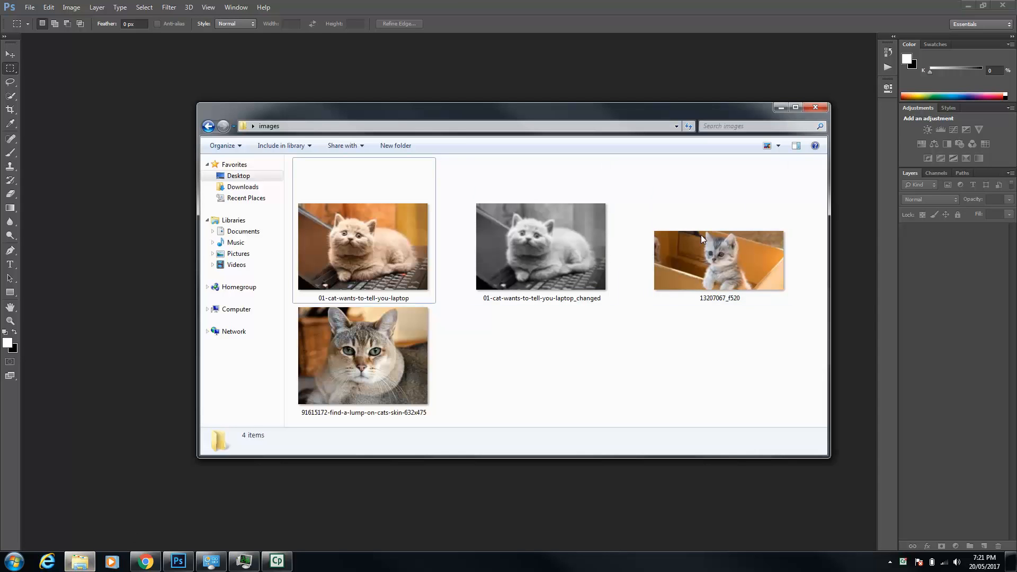
click(578, 260)
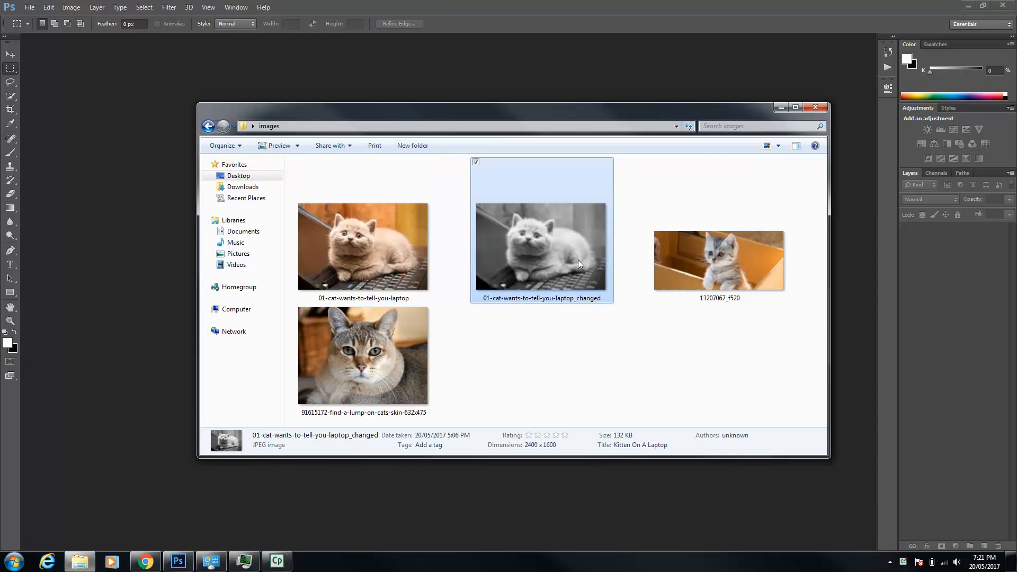
key(Delete)
click(542, 318)
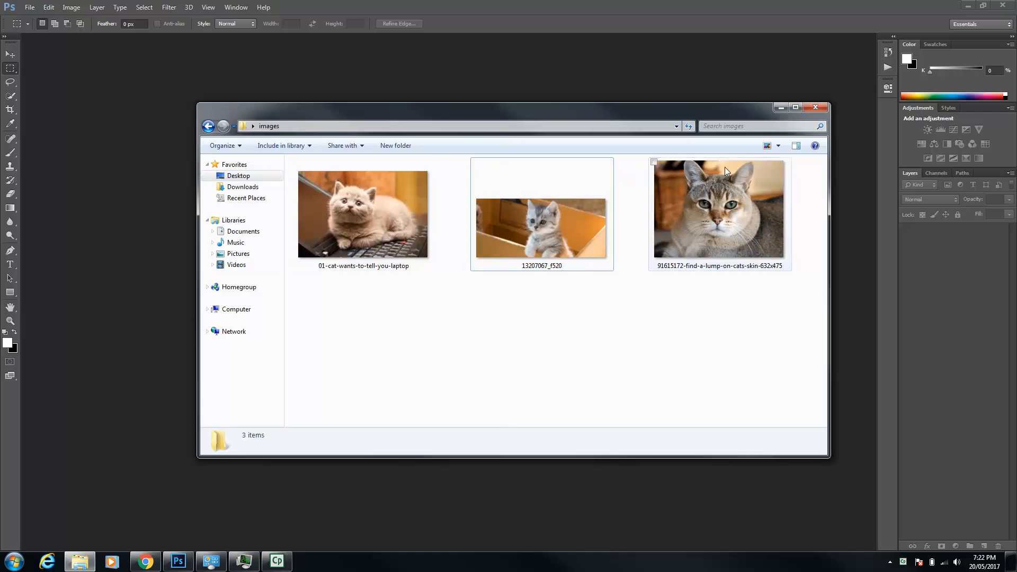
click(516, 5)
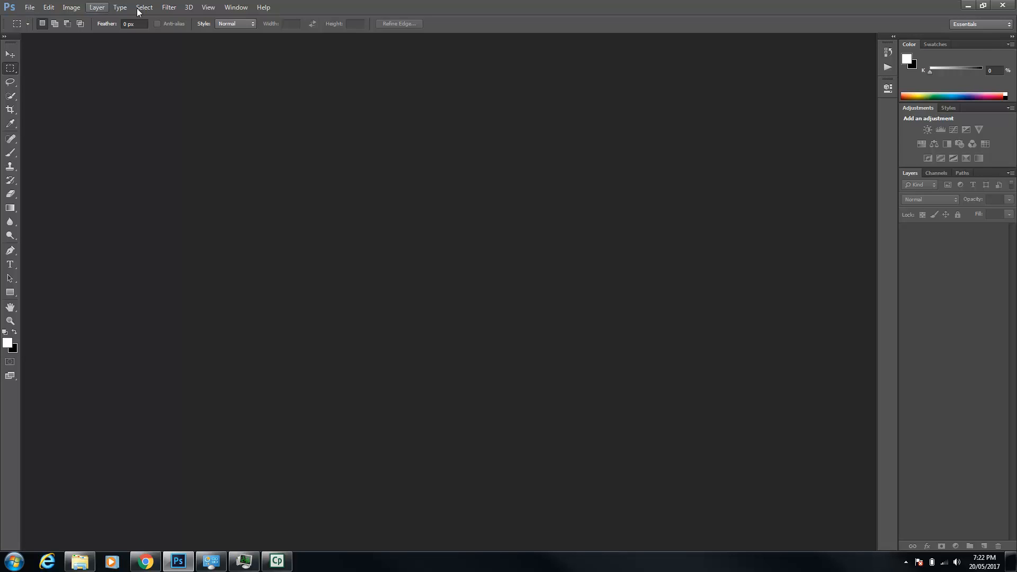
Create a new action named modcat in the Default Actions set and start recording it
click(227, 10)
click(237, 69)
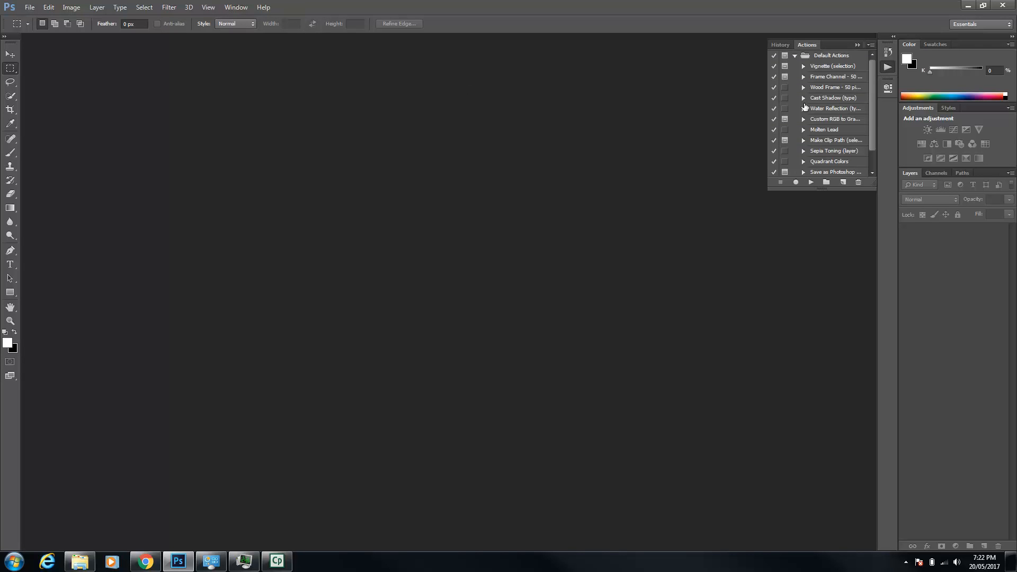
click(843, 182)
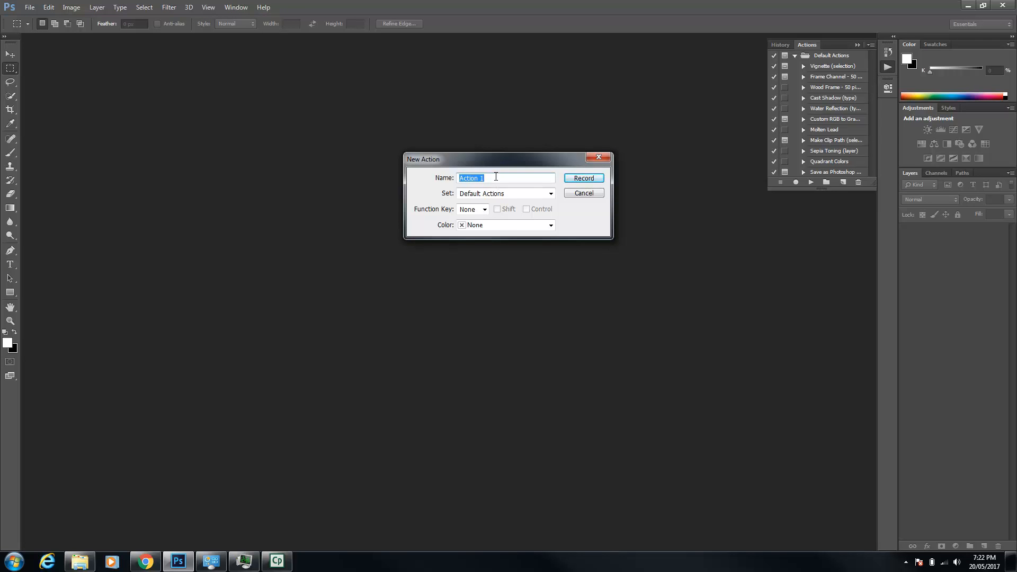
text(modcat)
click(576, 181)
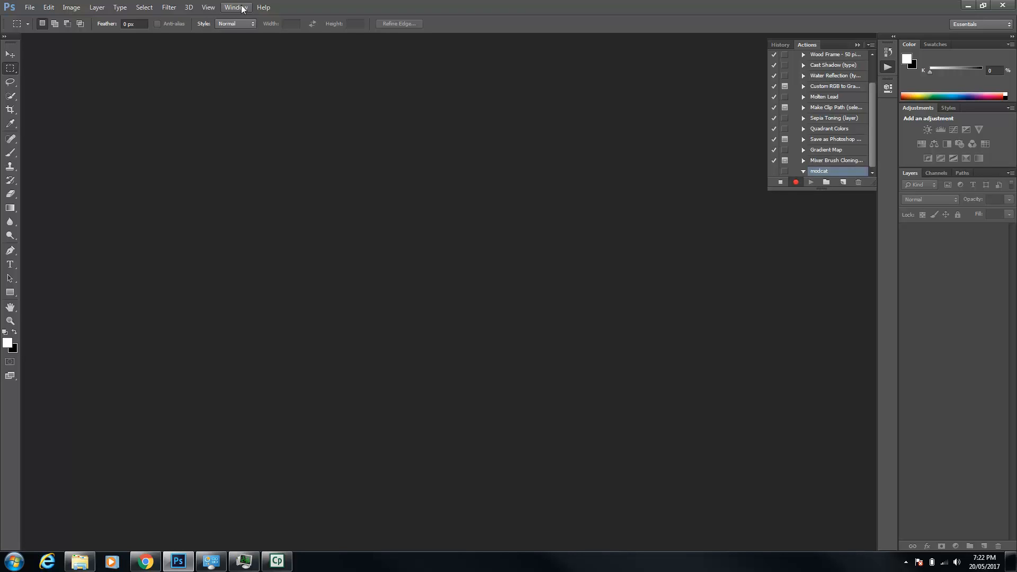
Open the 01-cat-wants-to-tell-you-laptop picture from the images folder
click(33, 10)
click(33, 29)
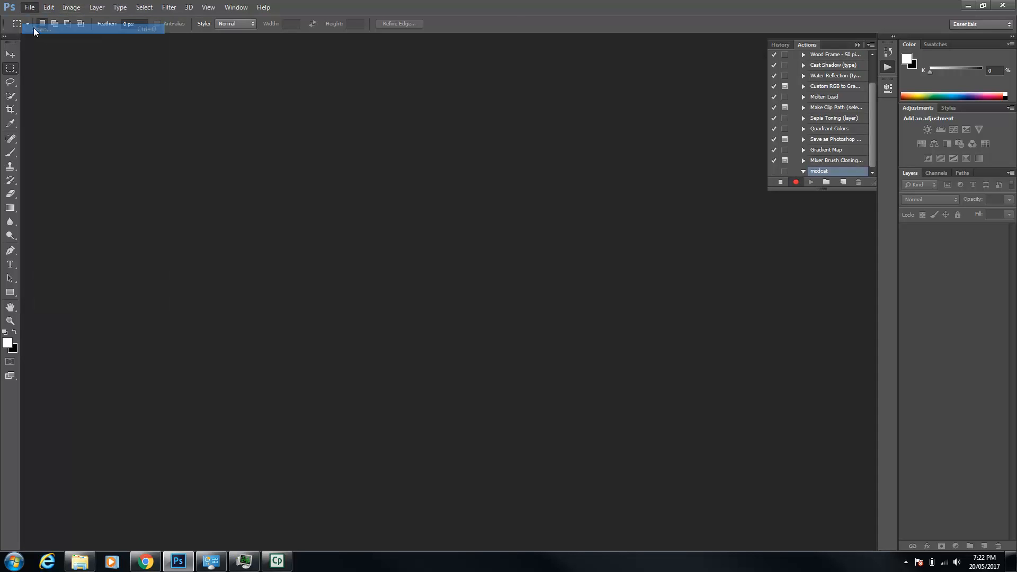
double_click(131, 81)
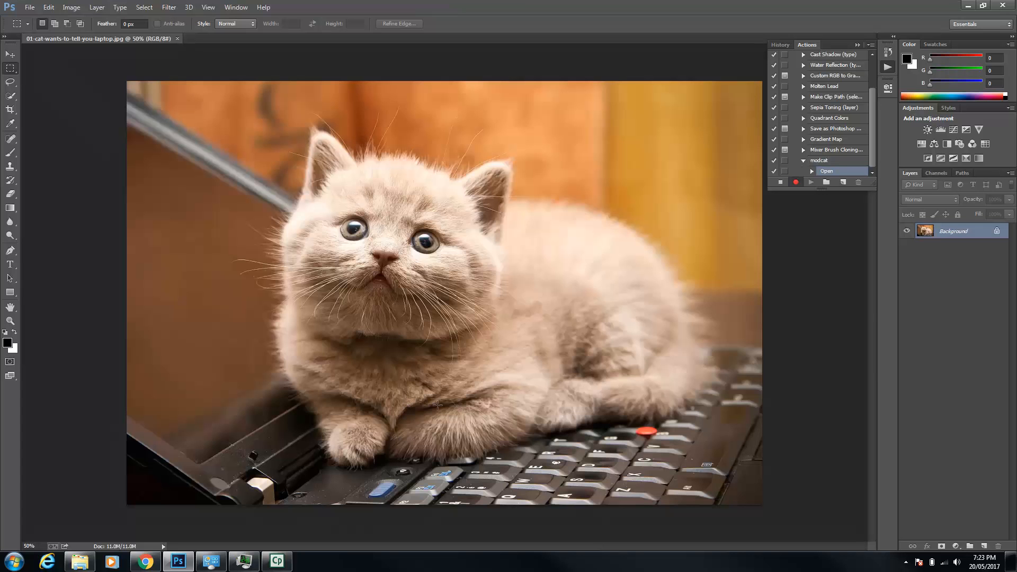
Apply a Gaussian Blur to the cat photo and add a Black & White adjustment layer with the default preset
click(180, 7)
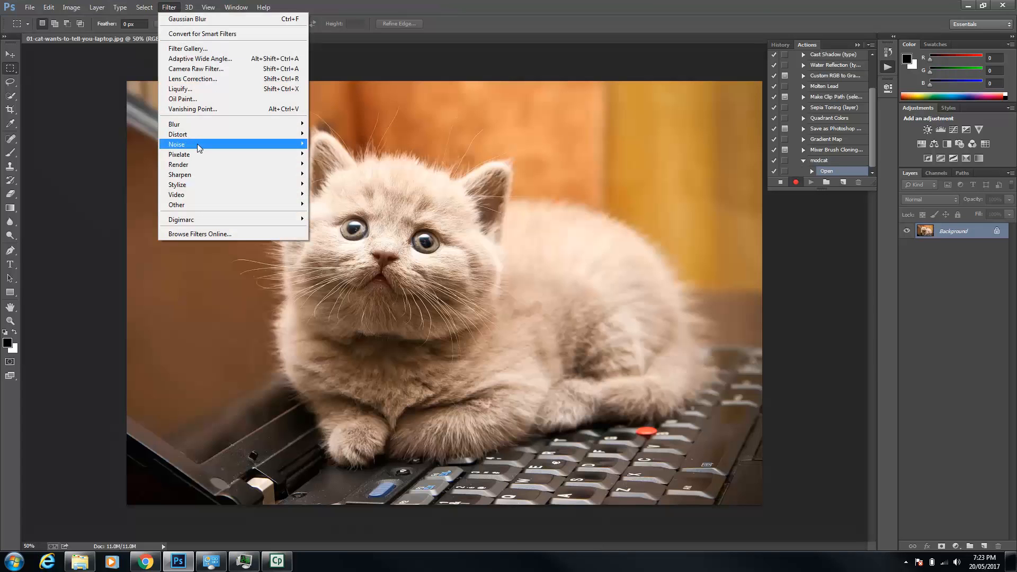
mouse_move(205, 123)
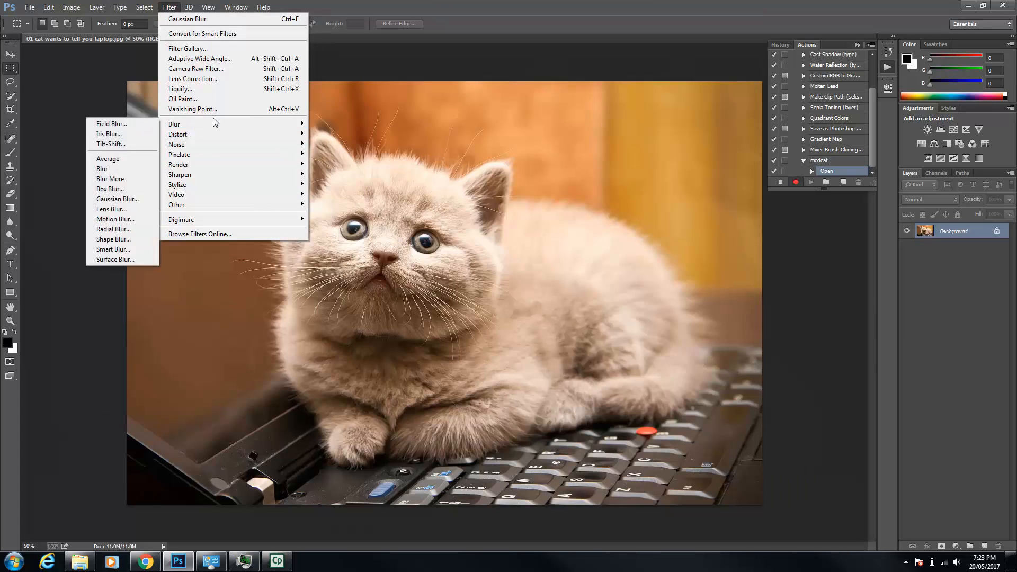
click(122, 199)
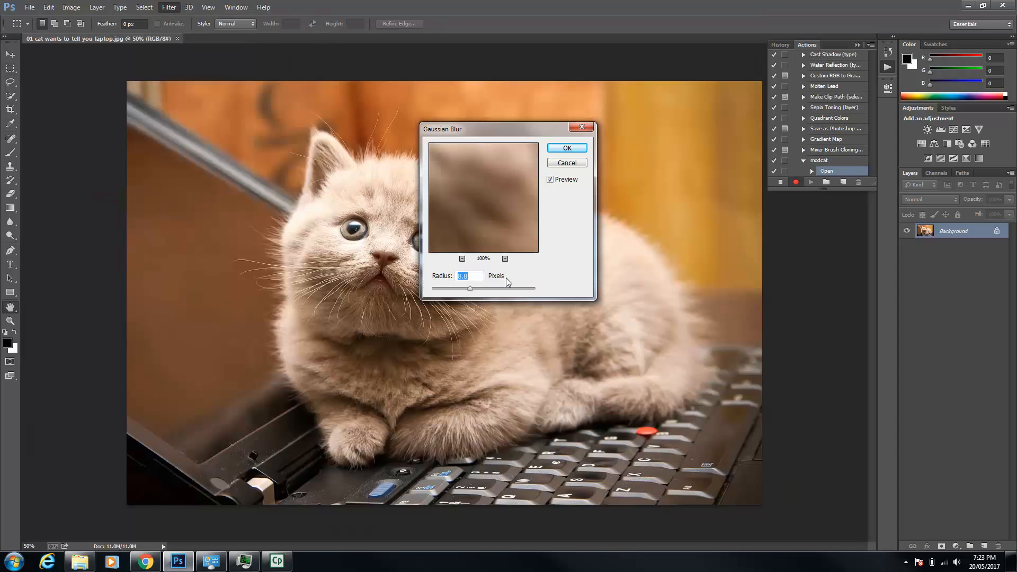
click(554, 149)
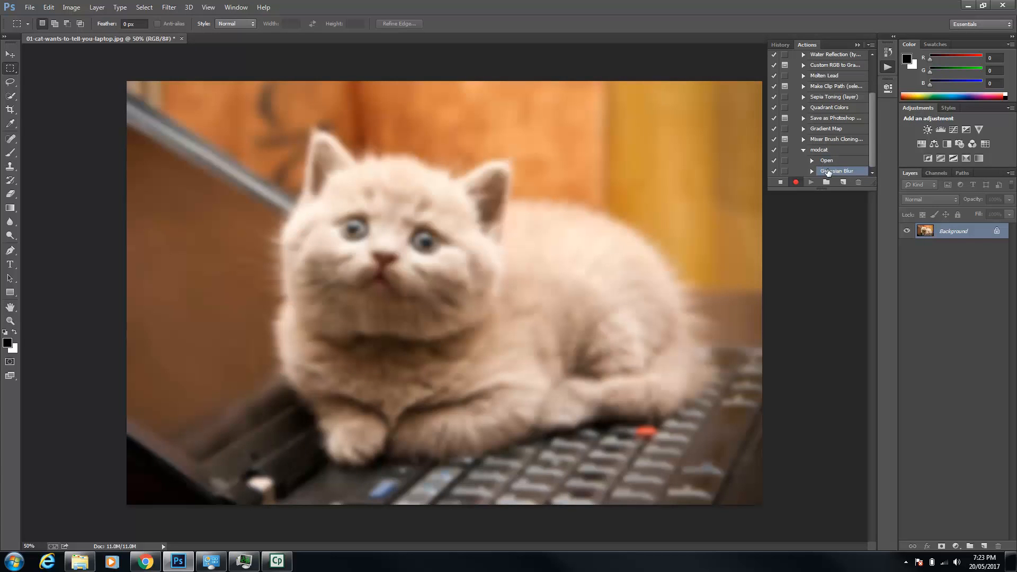
click(946, 145)
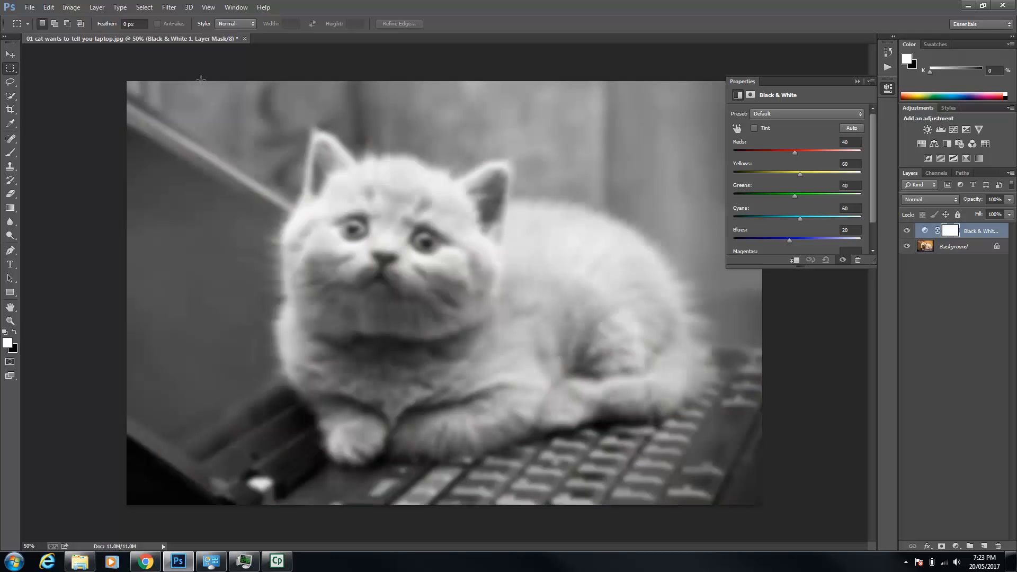
Save the edited photo as a JPEG named 01-cat-wants-to-tell-you-laptop_moded in the desktop's images folder, at quality 8 with the Progressive format
click(27, 7)
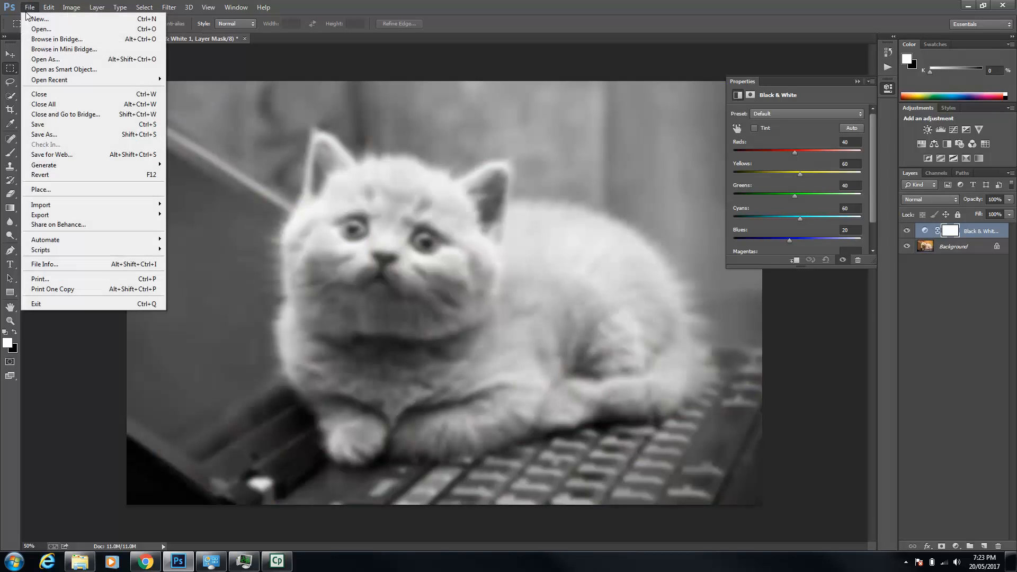
click(50, 134)
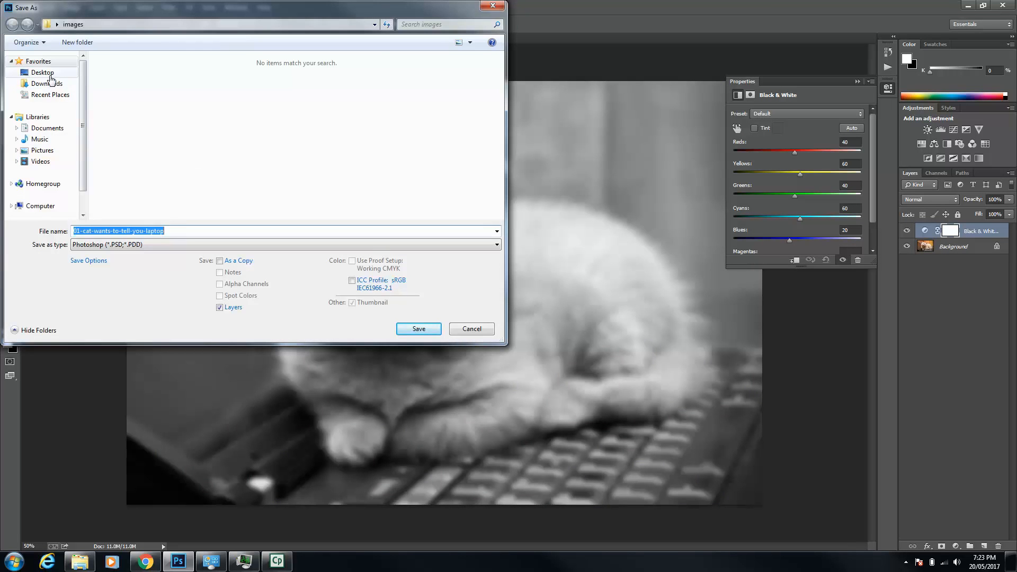
click(42, 73)
double_click(422, 105)
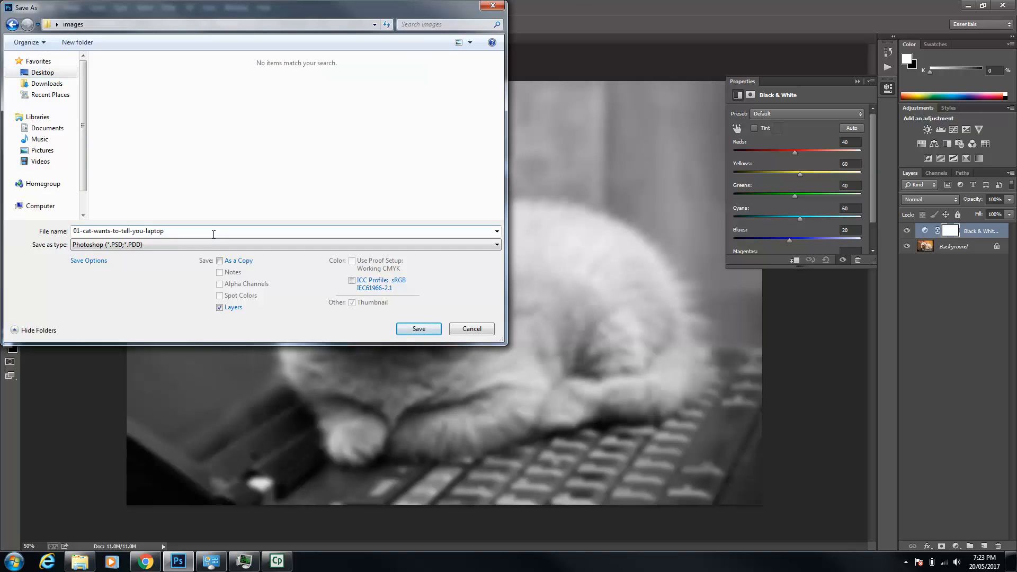
click(106, 246)
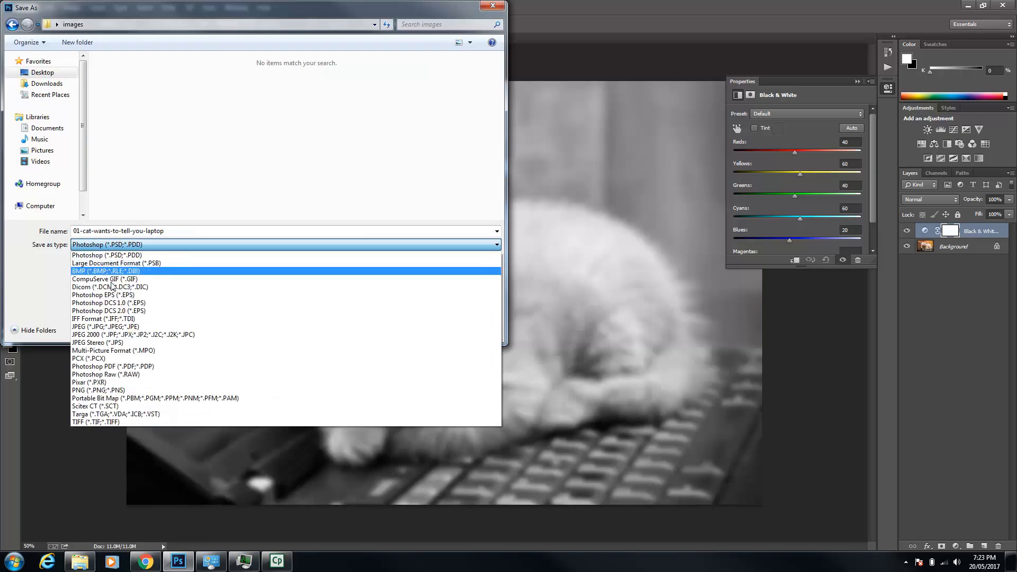
click(114, 326)
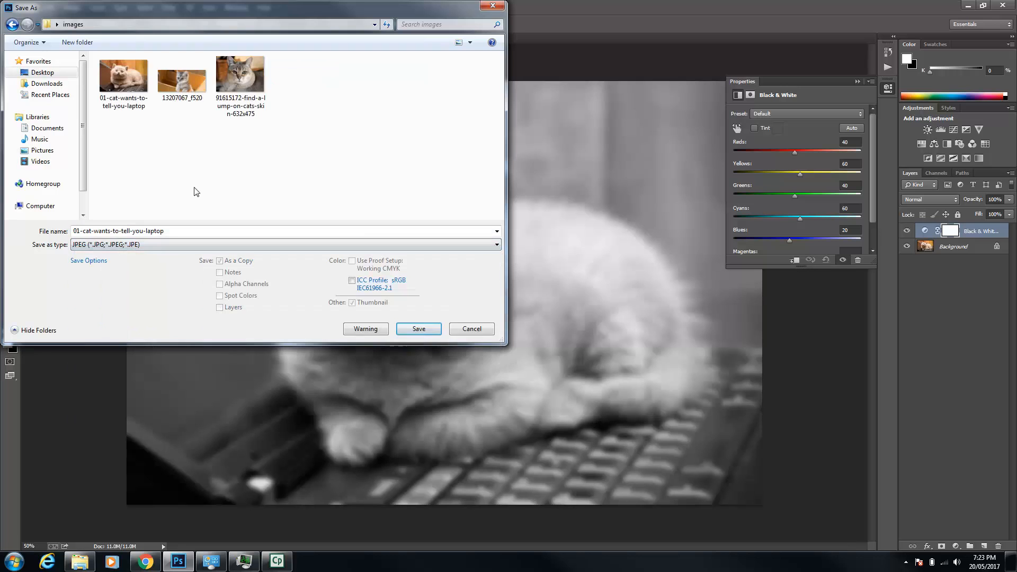
click(180, 230)
click(180, 231)
text(_moded)
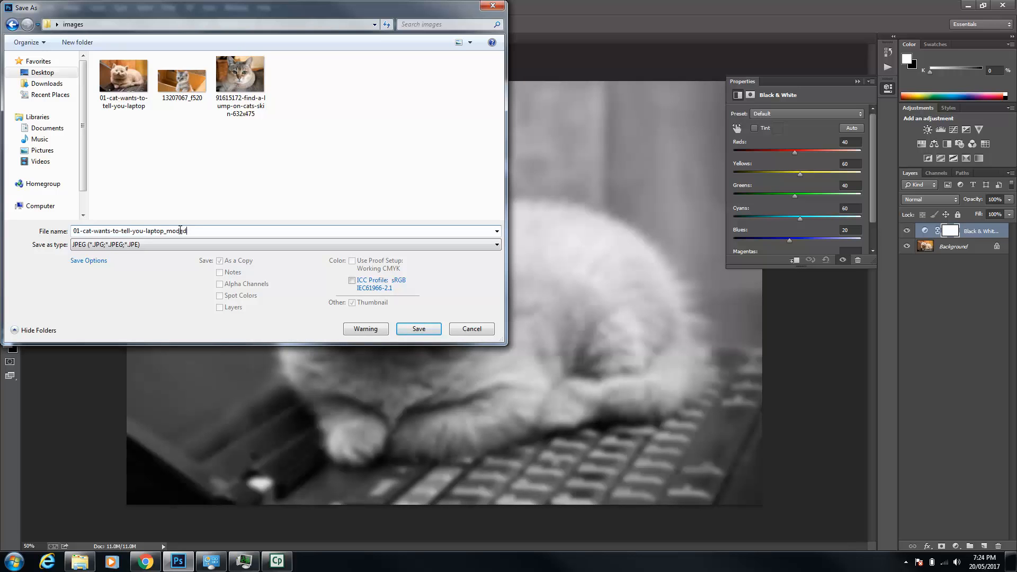
click(418, 328)
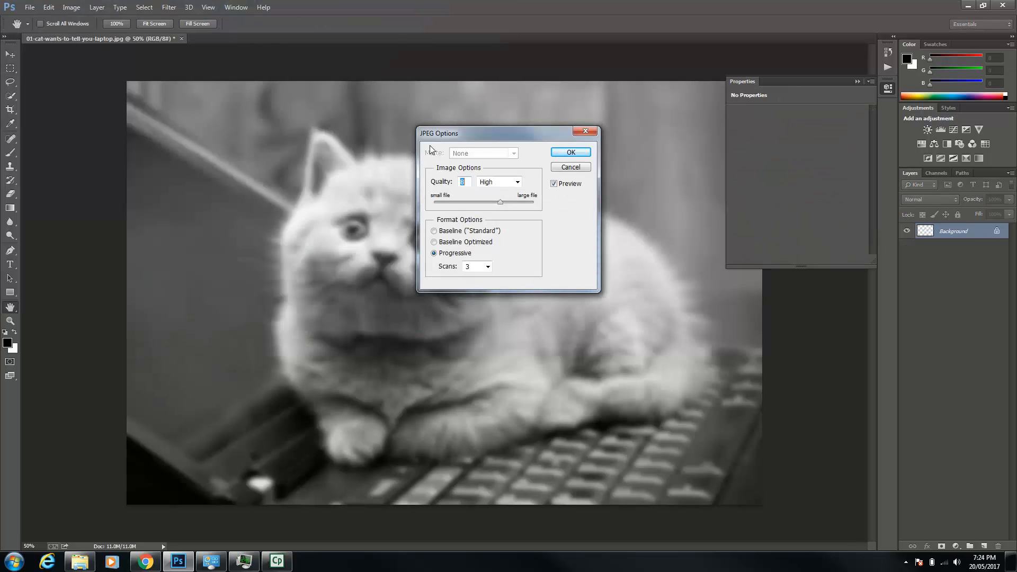
click(579, 154)
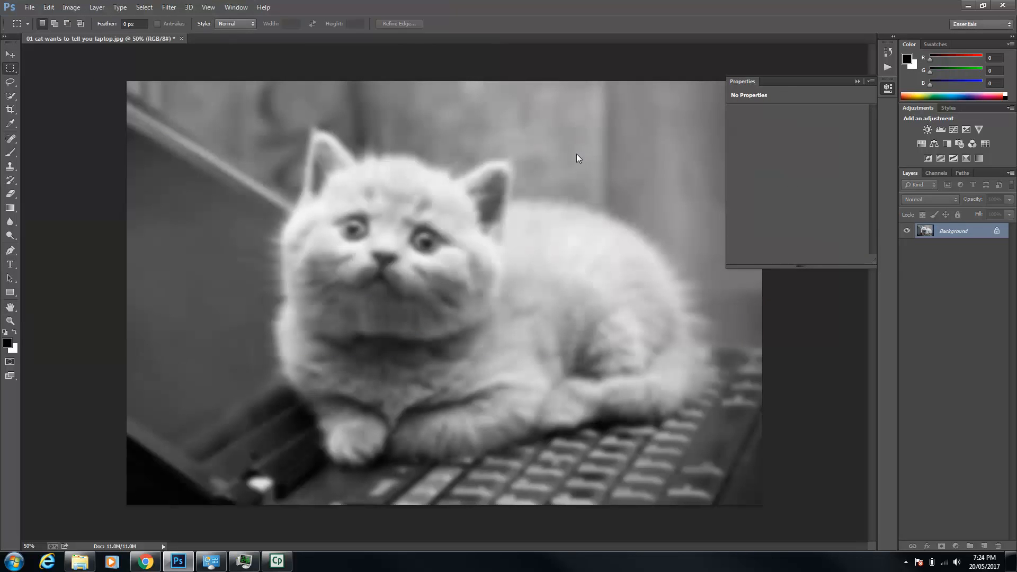
Close the cat photo document without saving changes to the original
click(28, 7)
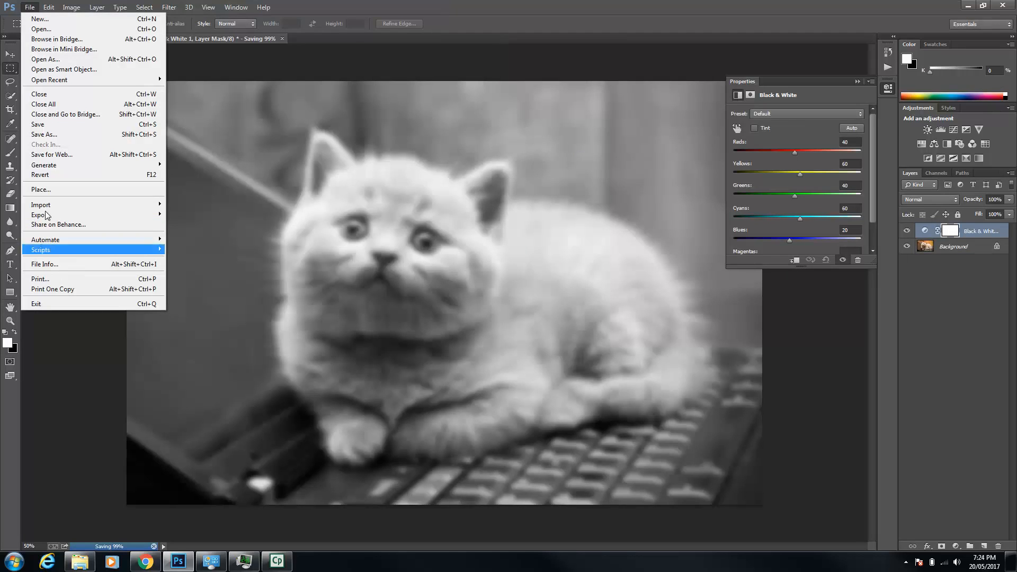
click(56, 96)
click(498, 210)
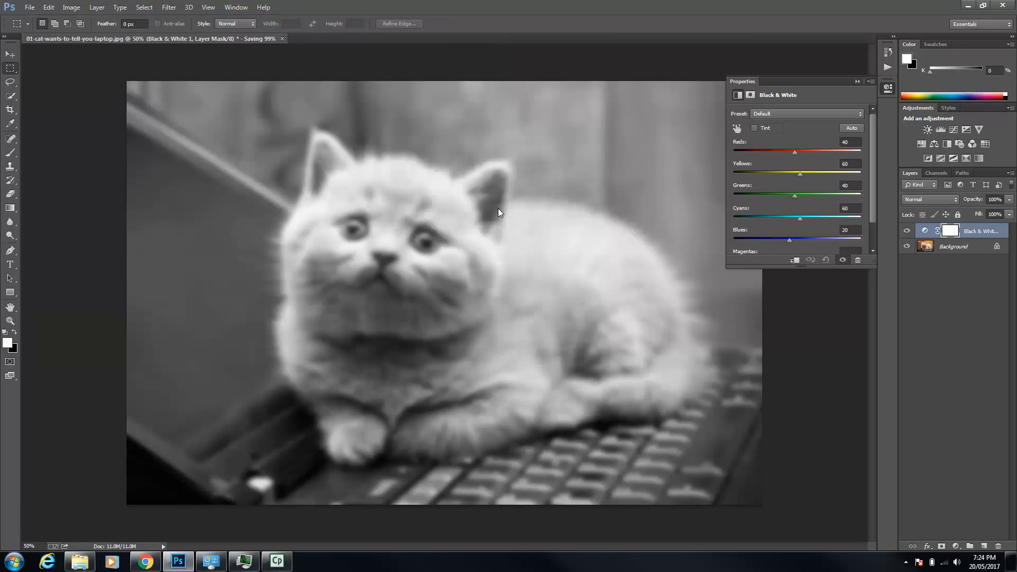
click(498, 210)
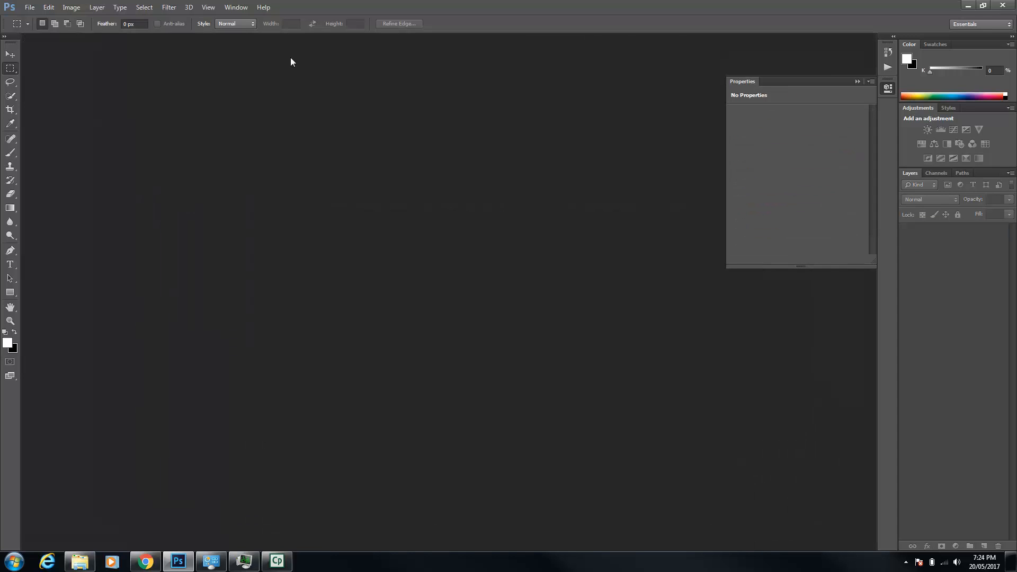
Show the list of actions and stop recording the modcat action
click(236, 7)
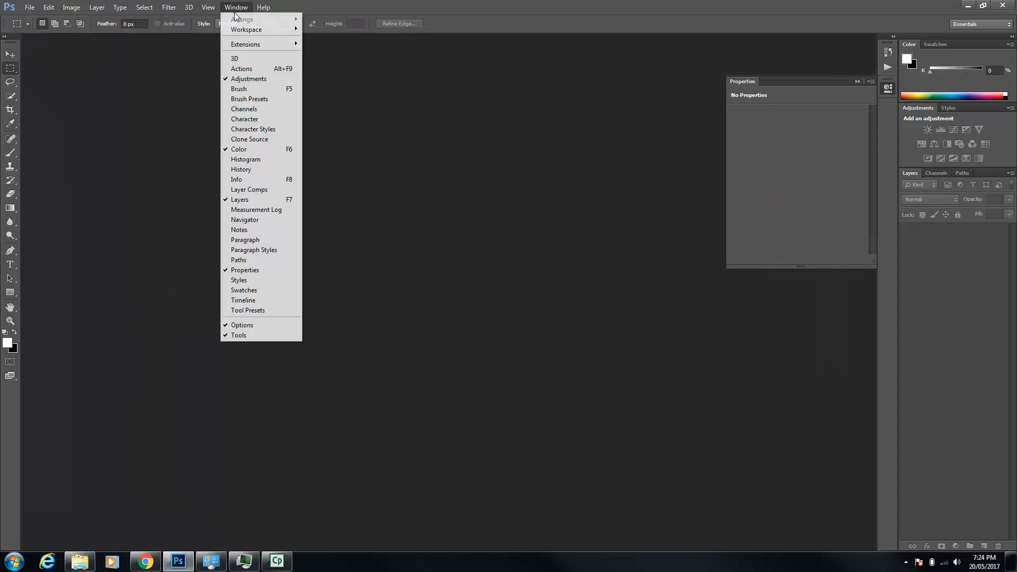
click(244, 70)
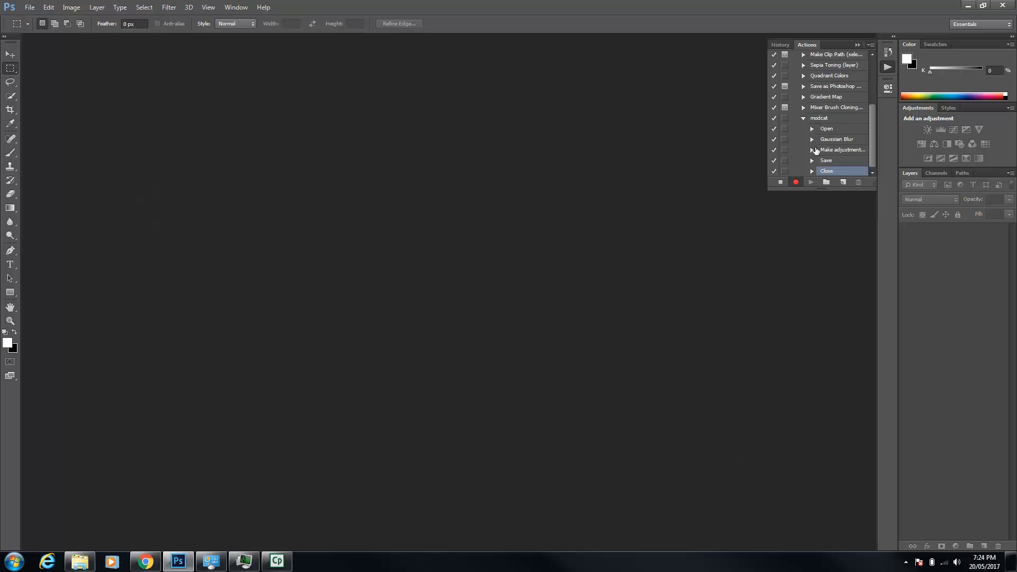
click(782, 183)
Switch to the images folder in Windows Explorer, delete the 01-cat-wants-to-tell-you-laptop_moded picture, and return to Photoshop
click(80, 561)
click(539, 217)
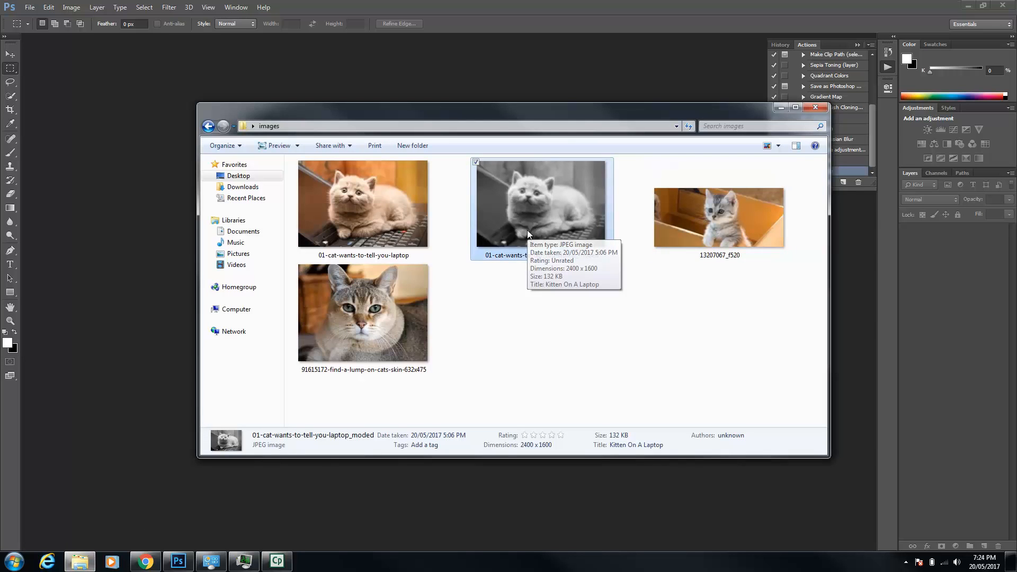
key(Delete)
key(Return)
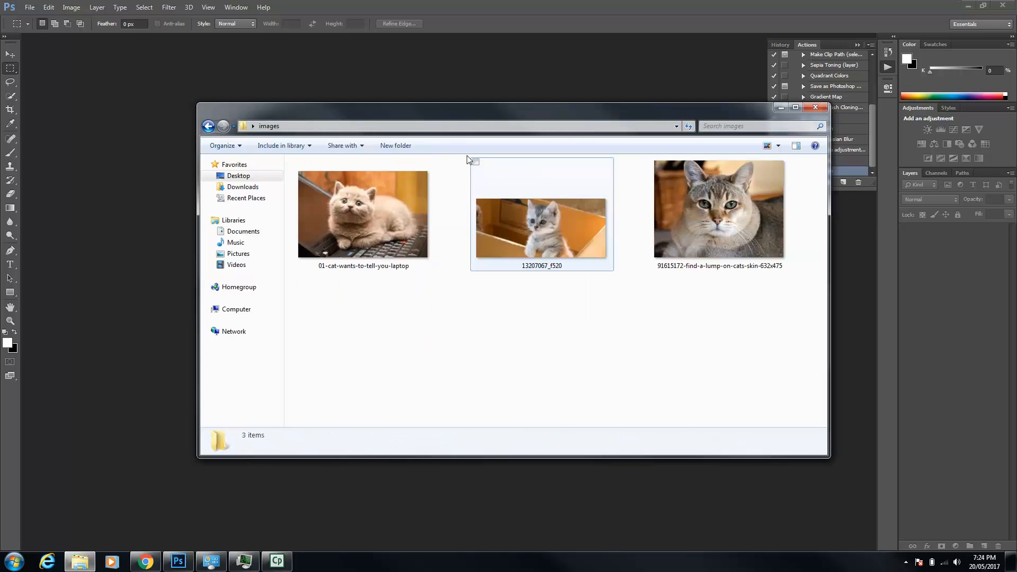
click(552, 9)
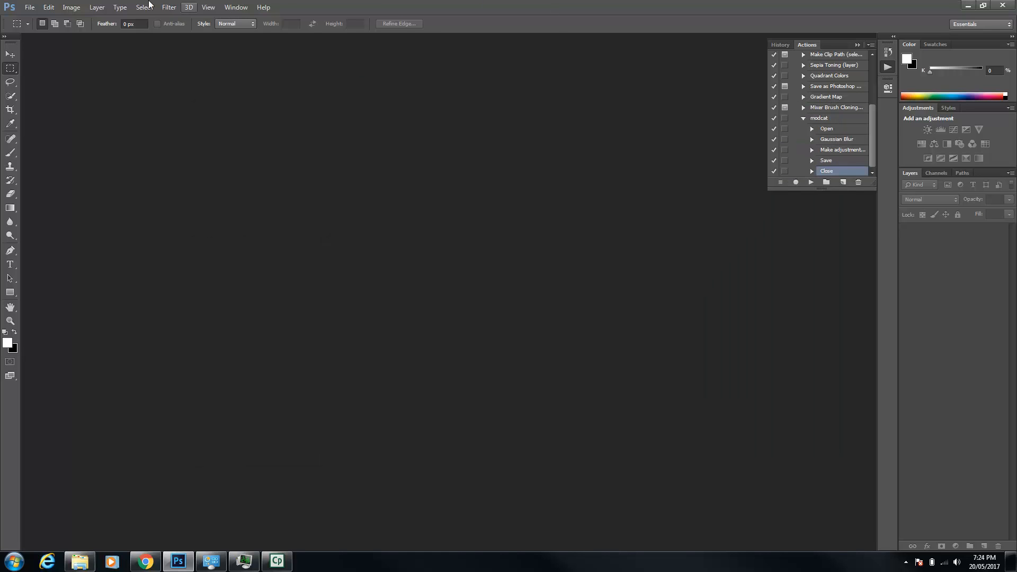
Start a Batch automation and choose the modcat action from the Default Actions set
click(30, 7)
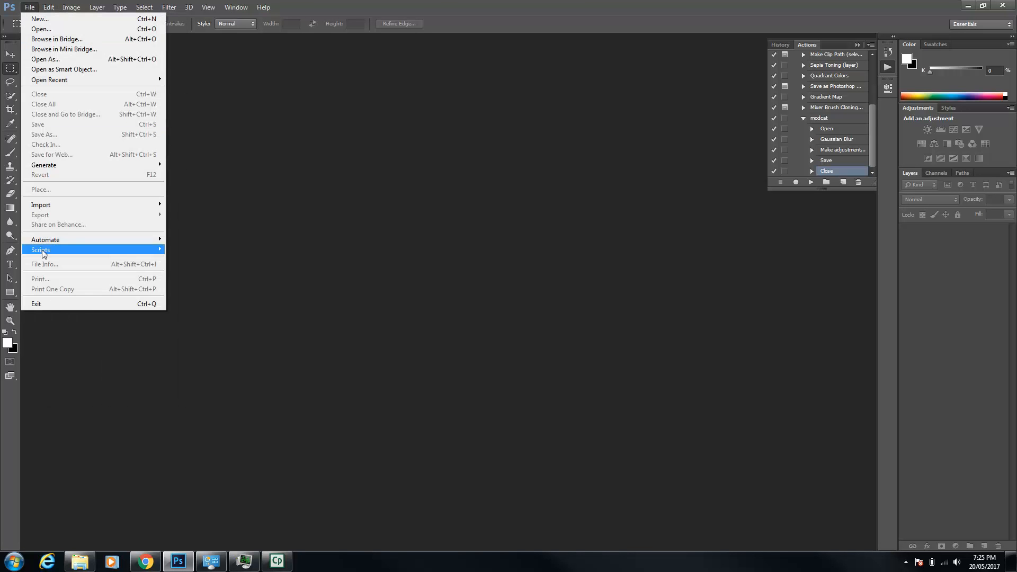
mouse_move(50, 242)
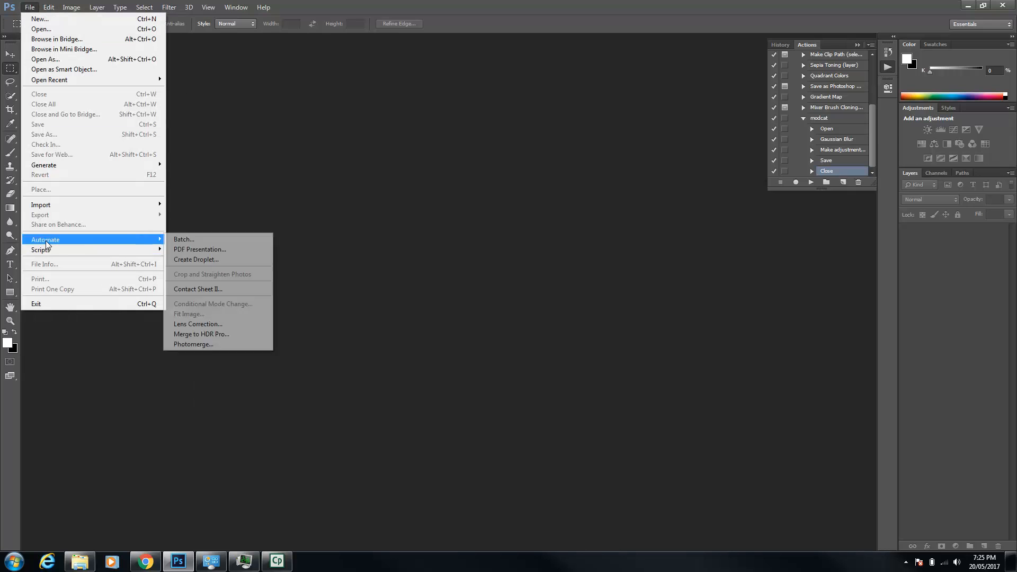
click(214, 241)
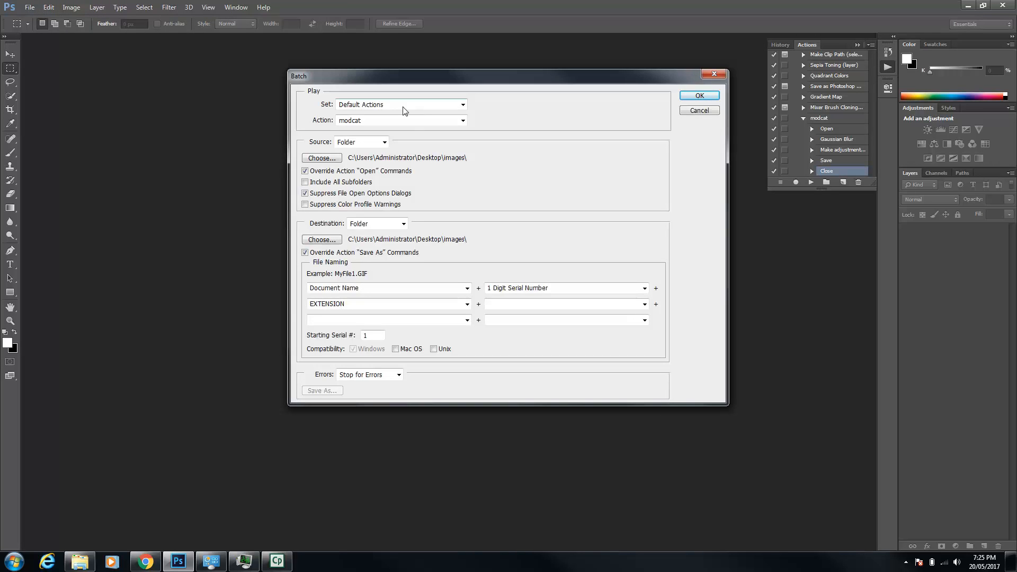
click(350, 121)
click(370, 240)
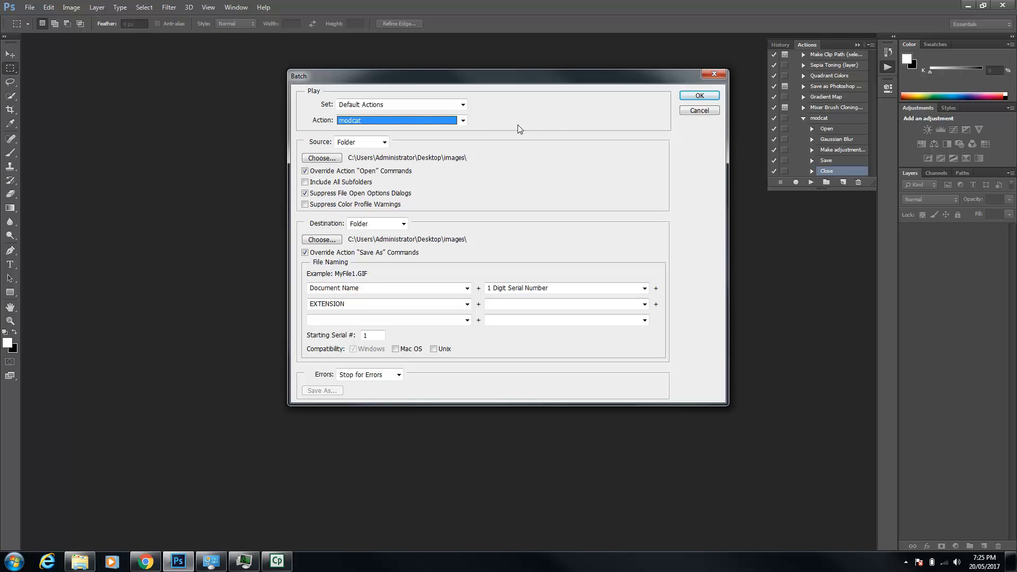
Set the desktop's images folder as the batch source and run the batch
click(332, 158)
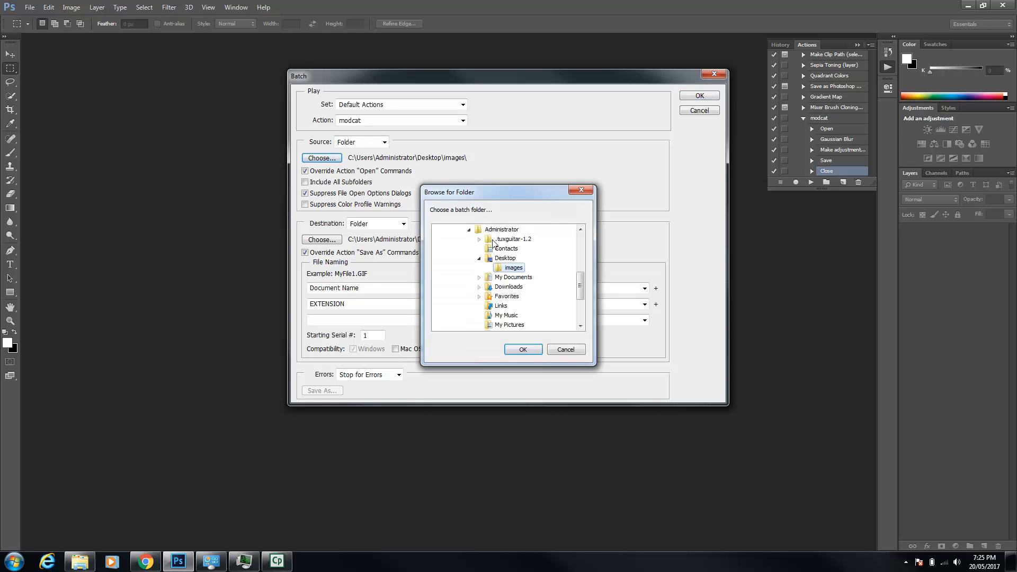
click(523, 350)
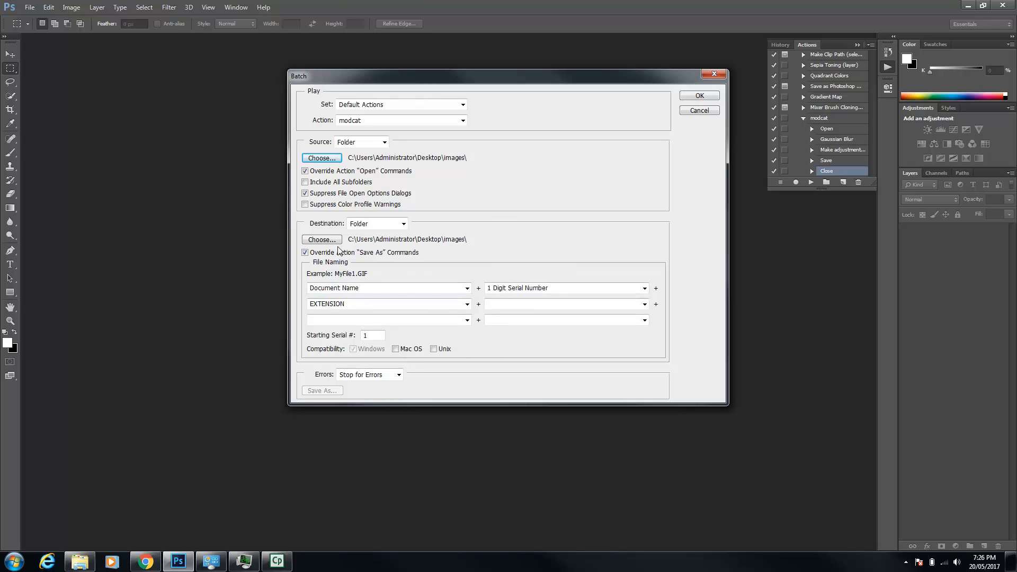
click(699, 97)
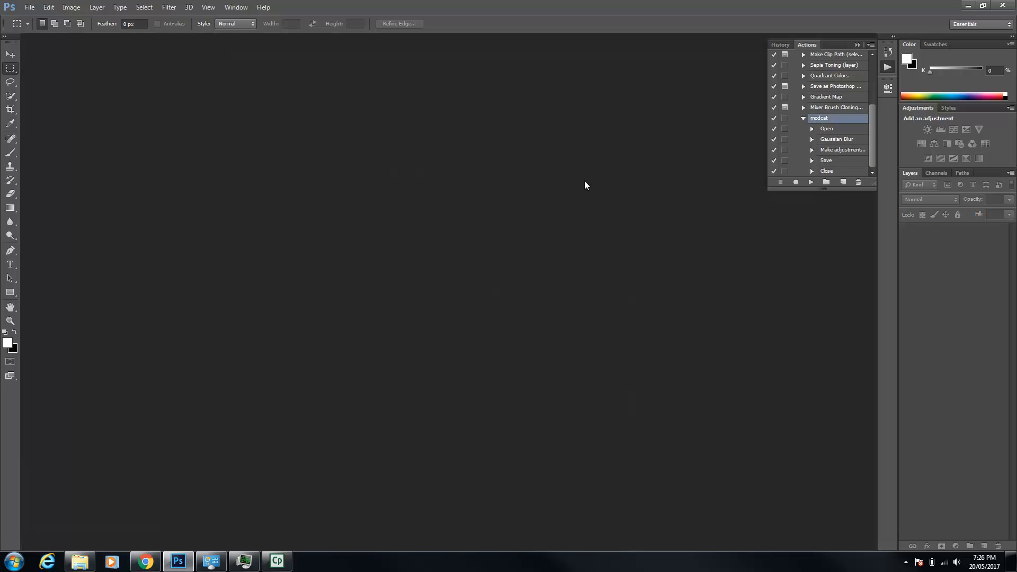
Switch to the images folder in Windows Explorer and examine the pictures produced by the batch
click(81, 560)
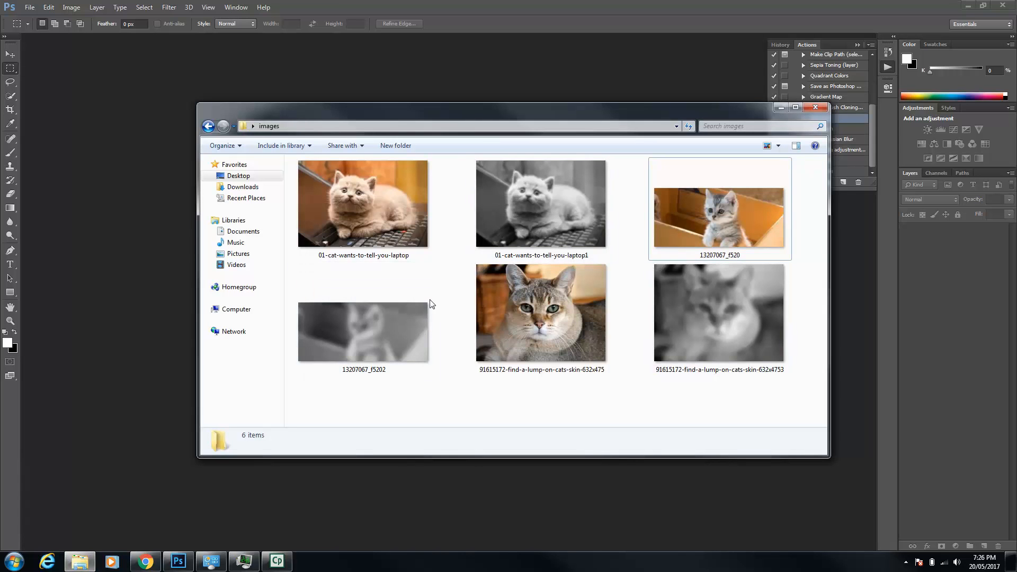
mouse_move(503, 220)
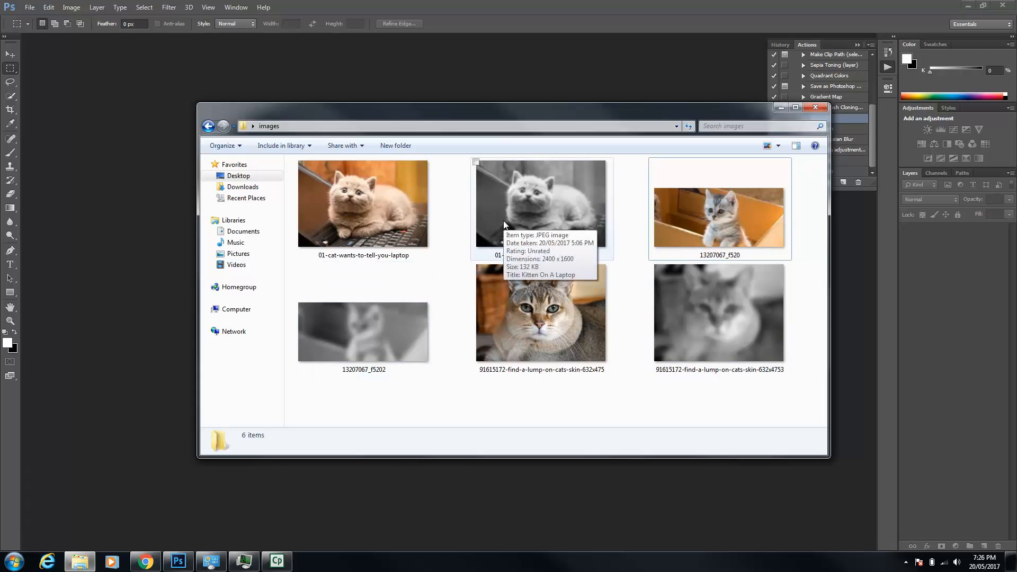